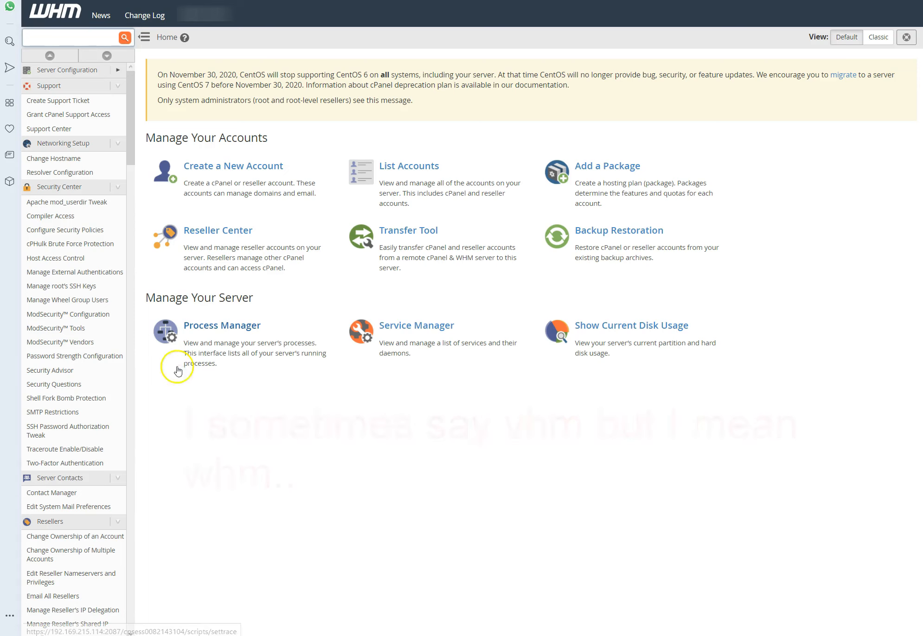
Step: Search WHM for "manage service ssl" and open the Manage Service SSL Certificates page
left_click(77, 45)
type("manage service ssl")
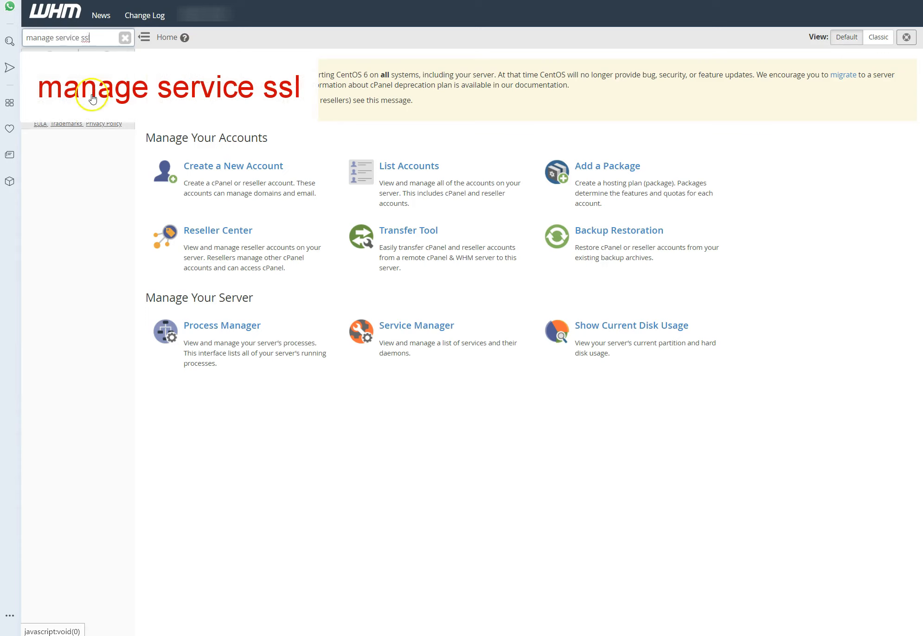
left_click(90, 92)
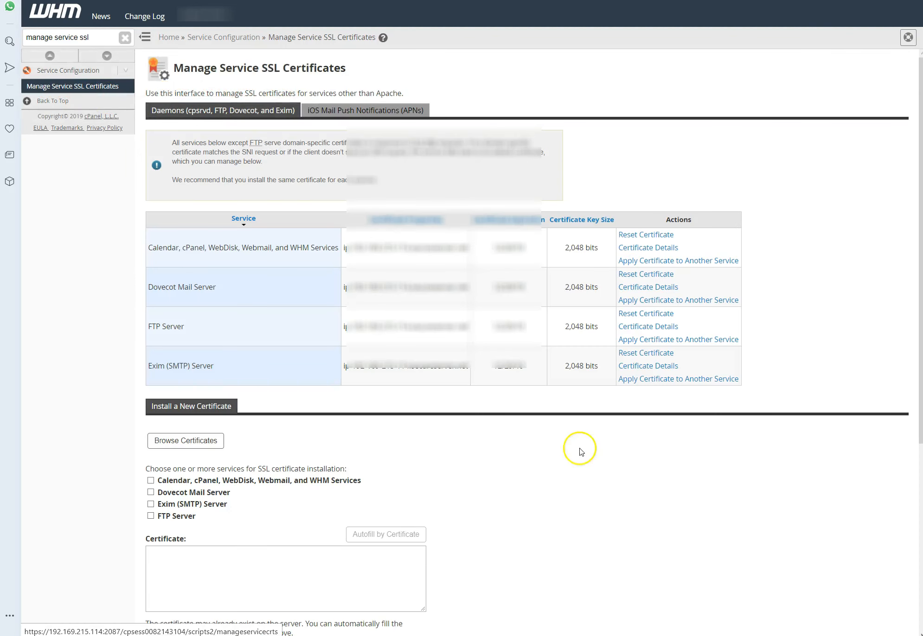
Step: Choose Calendar, cPanel, WebDisk, Webmail, and WHM Services as the service for the new SSL certificate installation
scroll(591, 458, "down", 1)
scroll(592, 458, "down", 2)
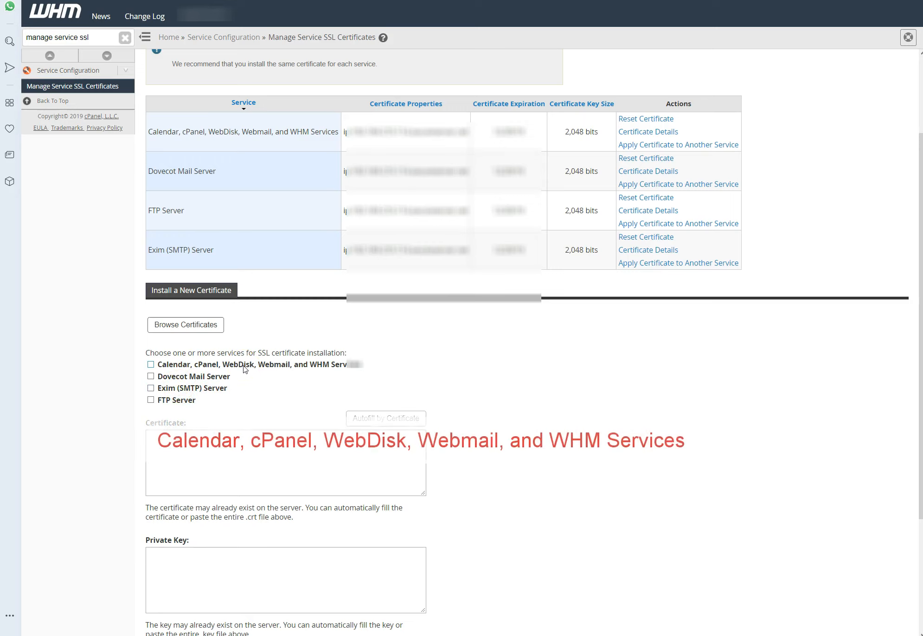
left_click_drag(311, 366, 362, 367)
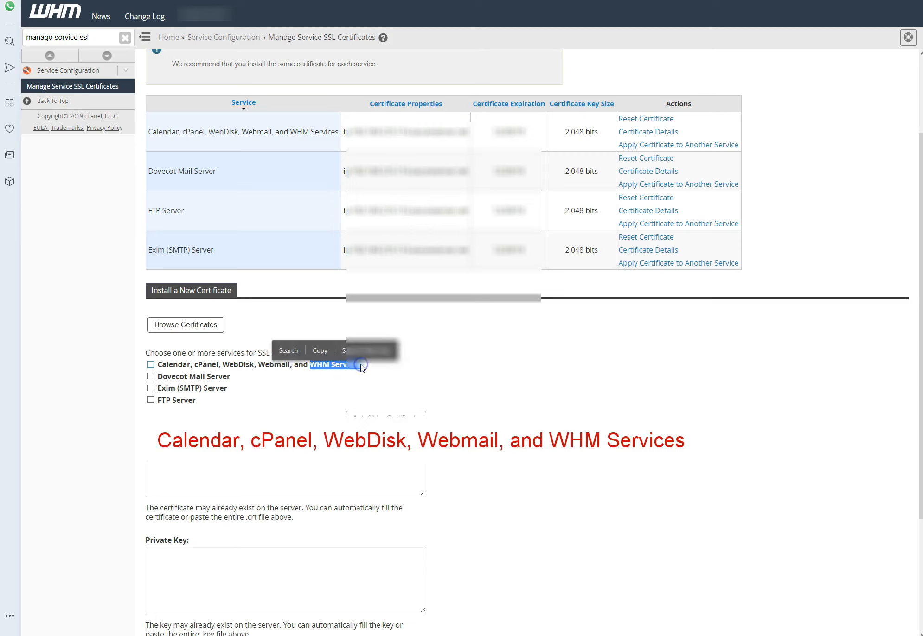
double_click(201, 365)
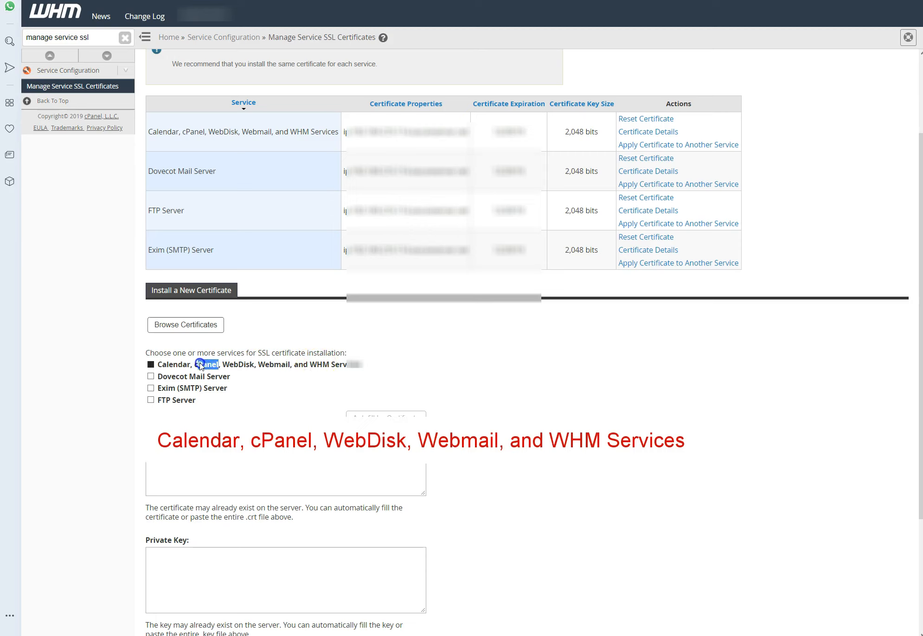
left_click(151, 366)
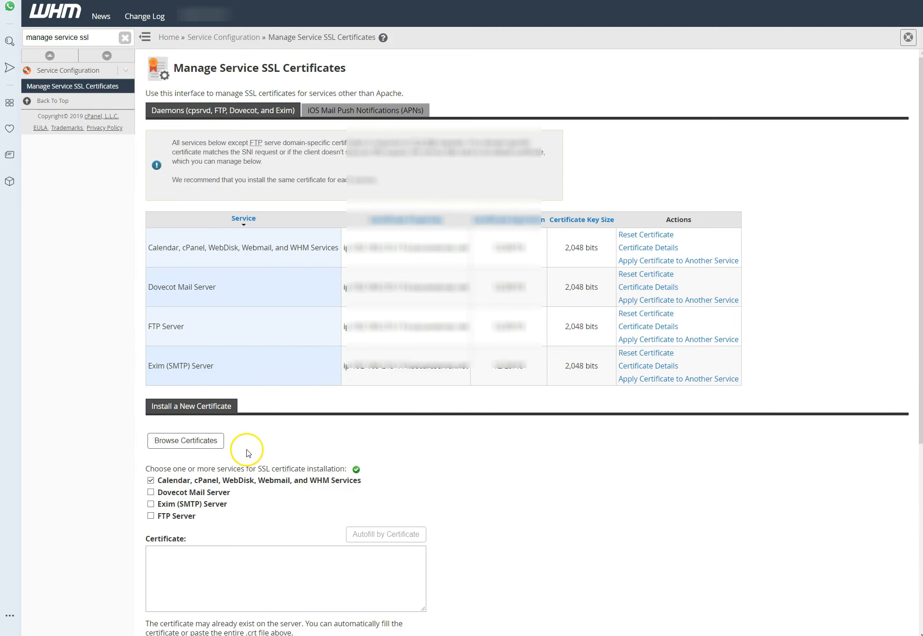
Step: Browse the root account's certificates and use the first self-signed one to fill the installation form
left_click(202, 444)
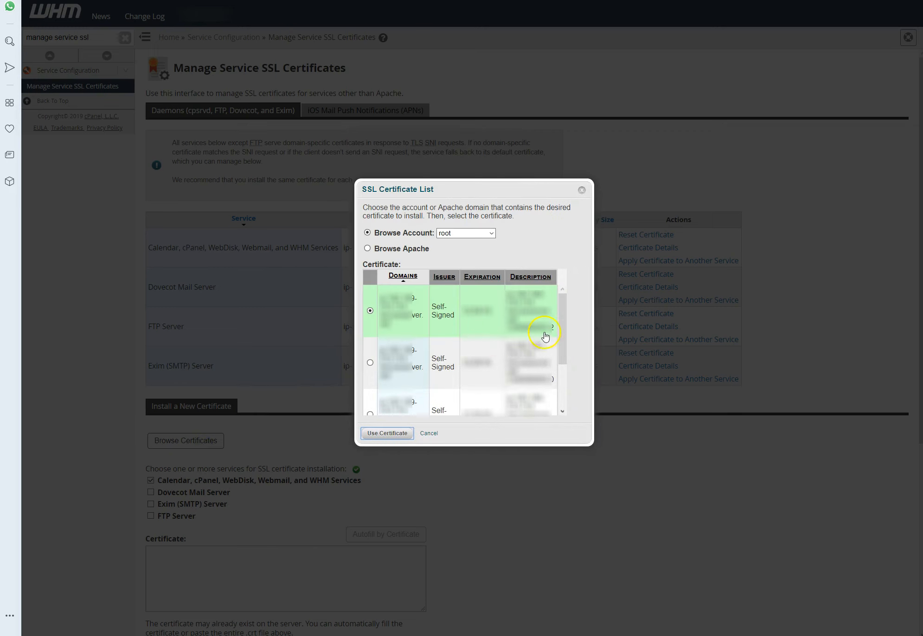
left_click(388, 433)
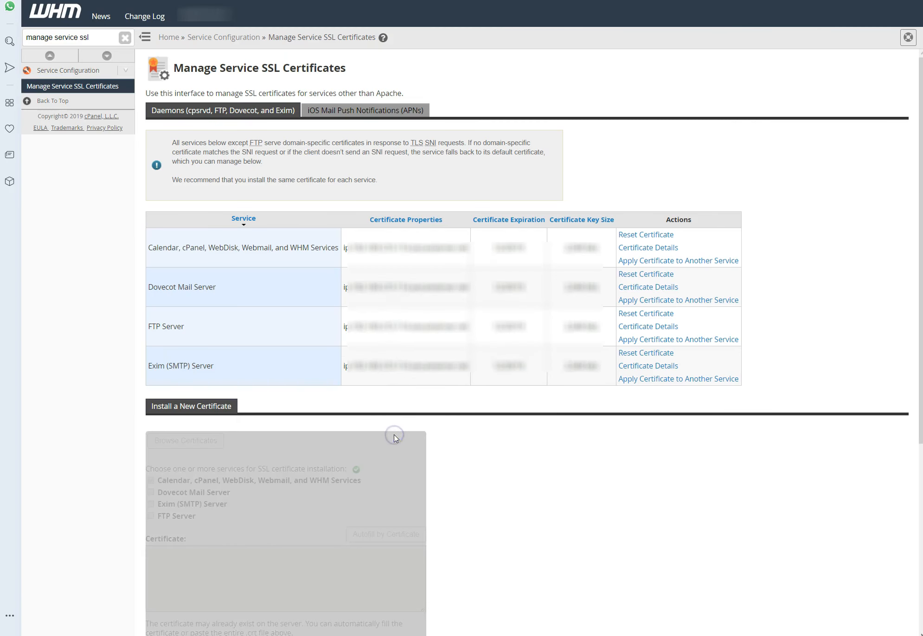
scroll(559, 539, "down", 8)
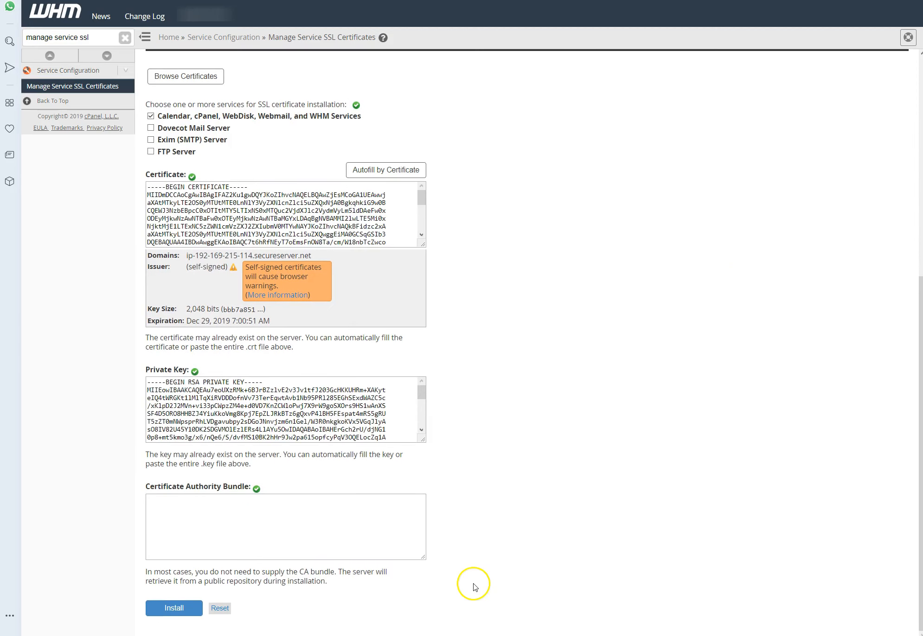
Step: Install the chosen certificate without a Certificate Authority Bundle and agree to restart cpsrvd
left_click_drag(144, 488, 247, 486)
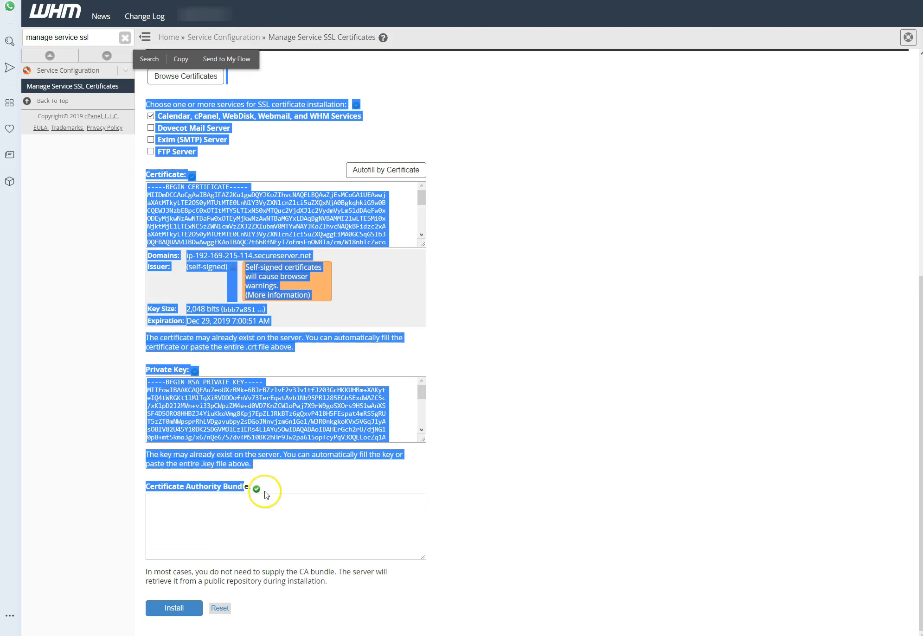
left_click(483, 534)
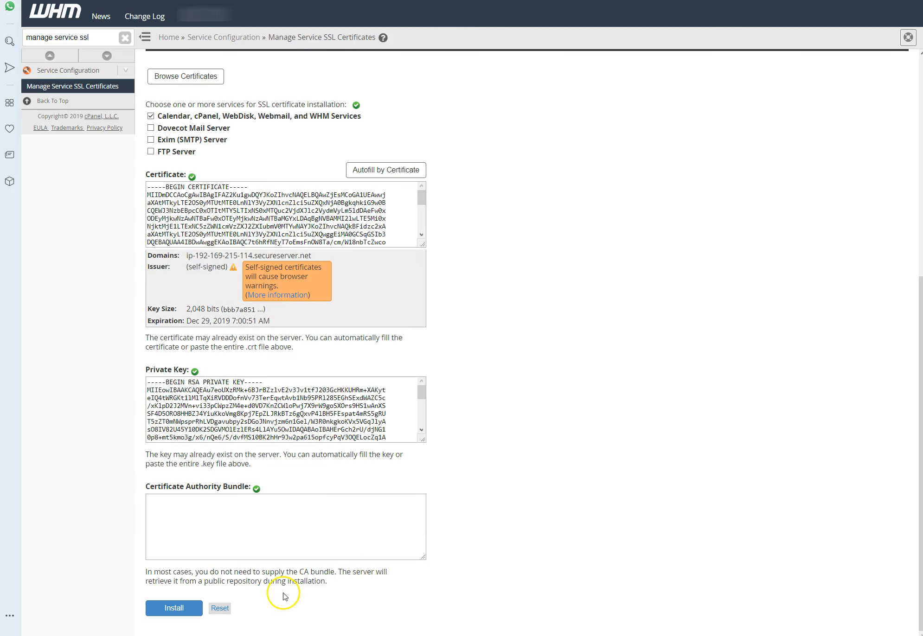
left_click(184, 608)
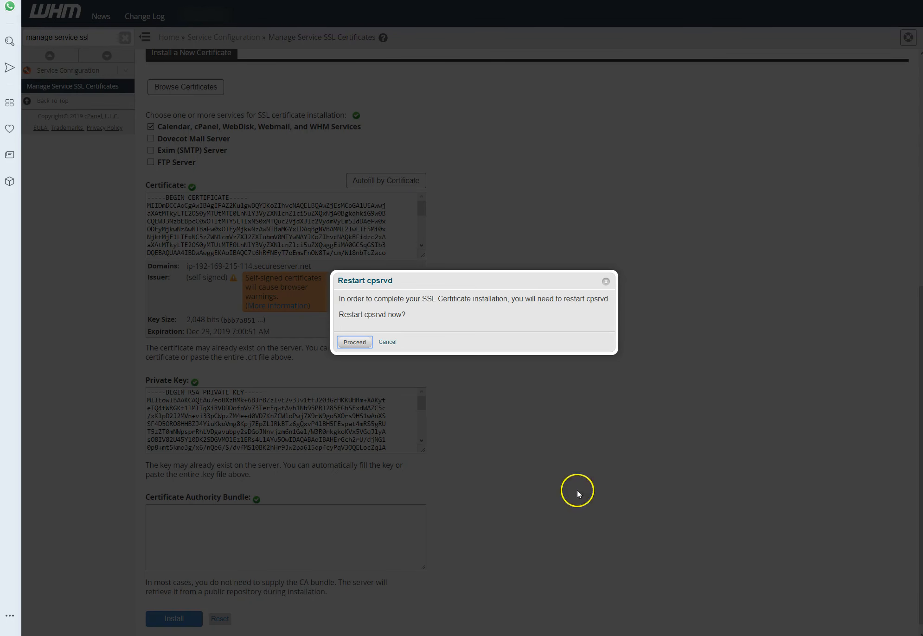
left_click(351, 342)
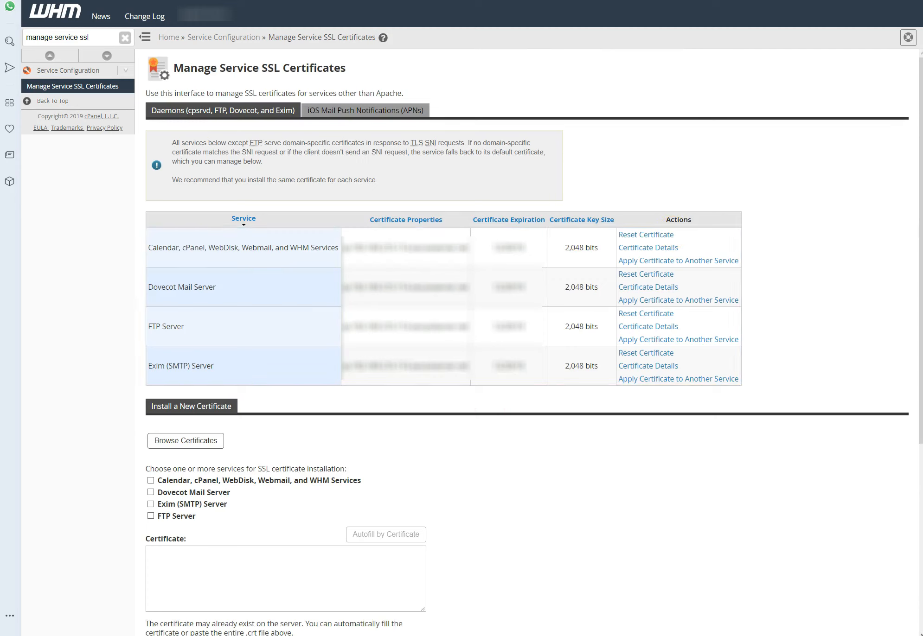
left_click(709, 635)
left_click(689, 560)
type("www.example.com/cpanel  www.example.com/webmail  www.example.com/whm")
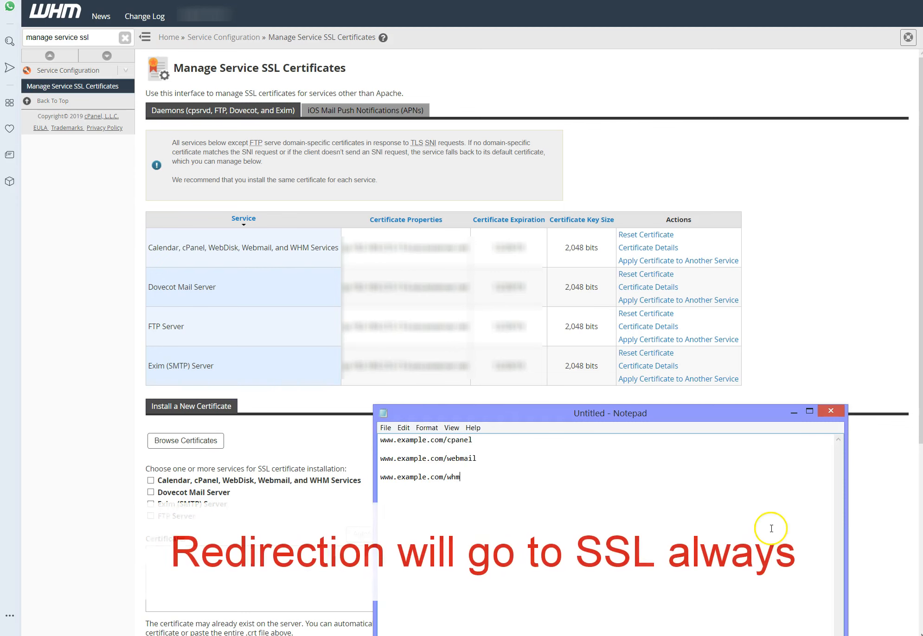
Step: Return to WHM, search for "tweak setting" and open Tweak Settings
triple_click(85, 37)
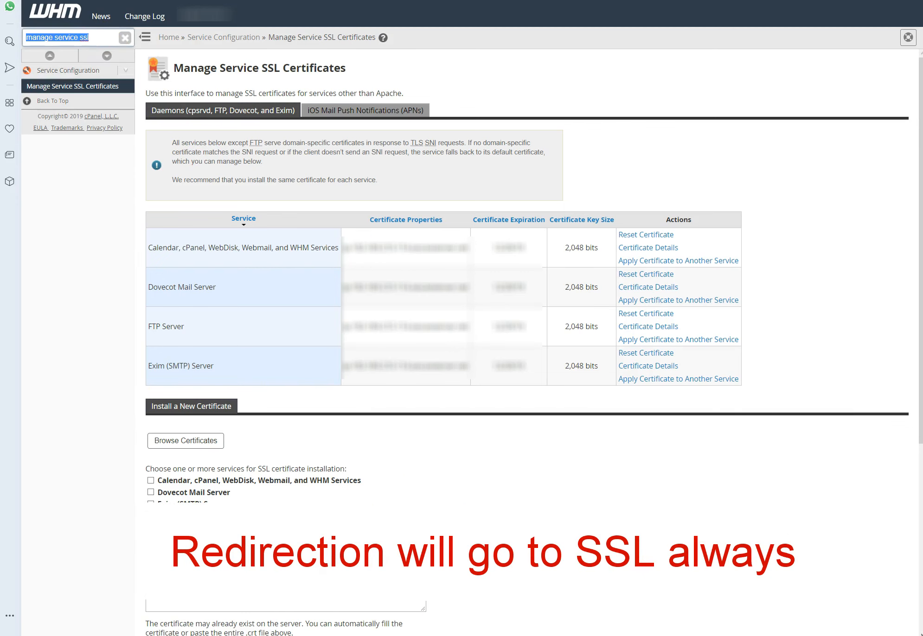
type("tweak setting")
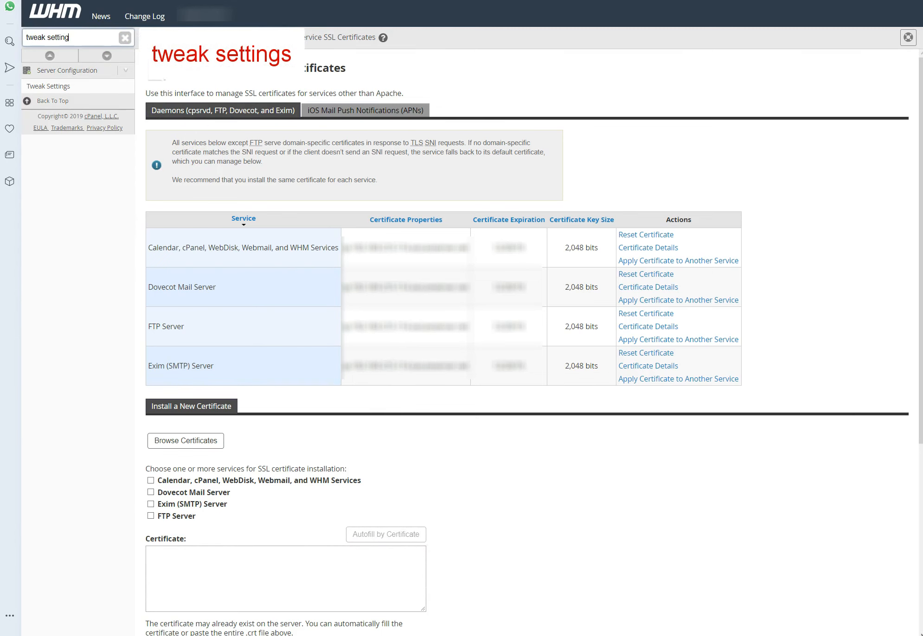
left_click(56, 85)
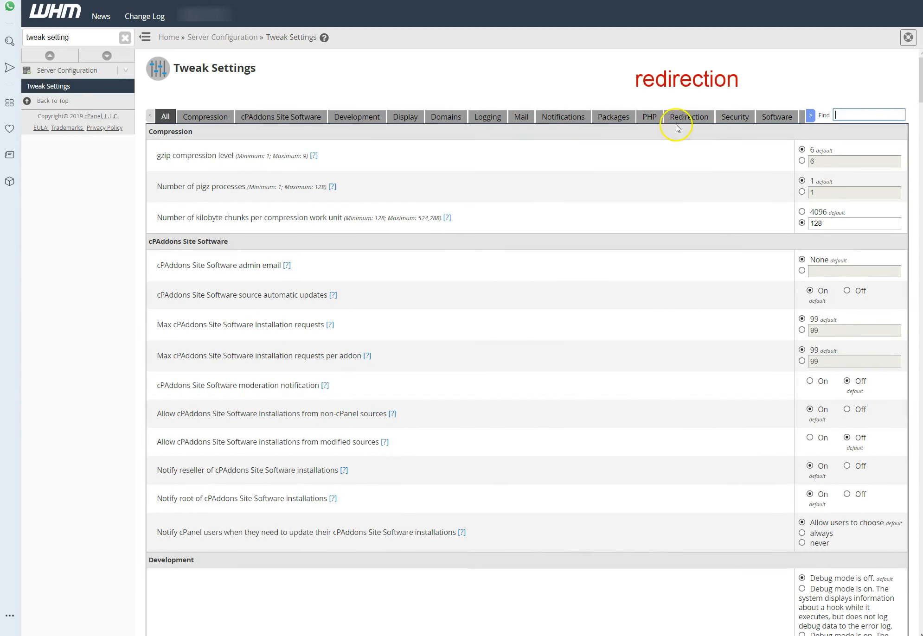
Step: Turn on the Redirection setting for the closest matched domain with a valid certificate and save the tweak settings
left_click(690, 117)
left_click(858, 136)
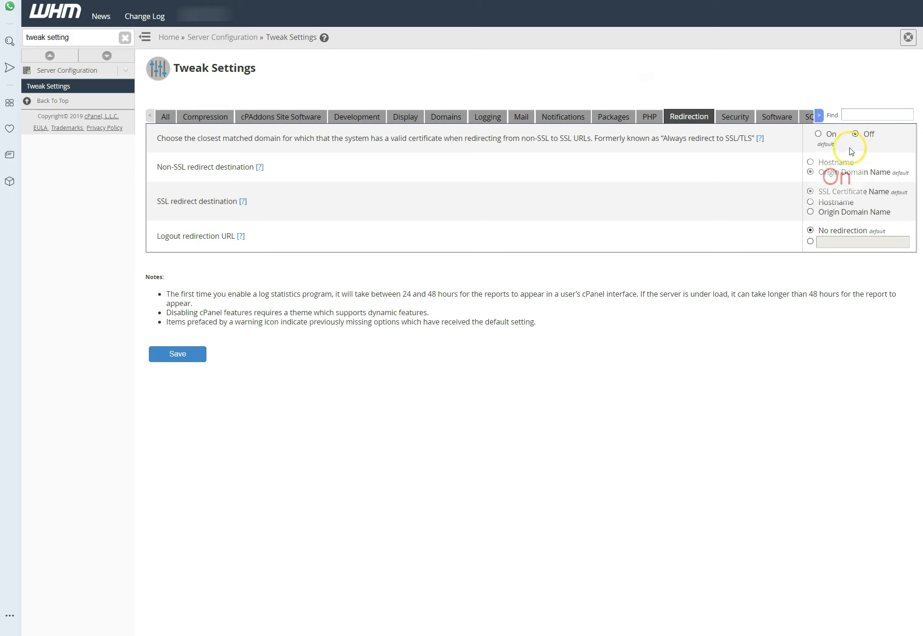
left_click(818, 134)
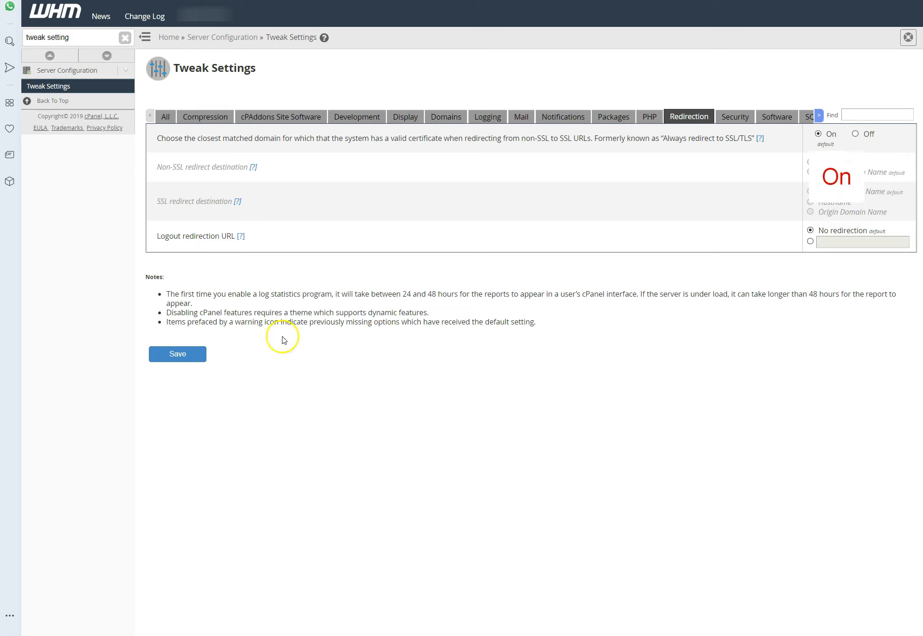
left_click(170, 355)
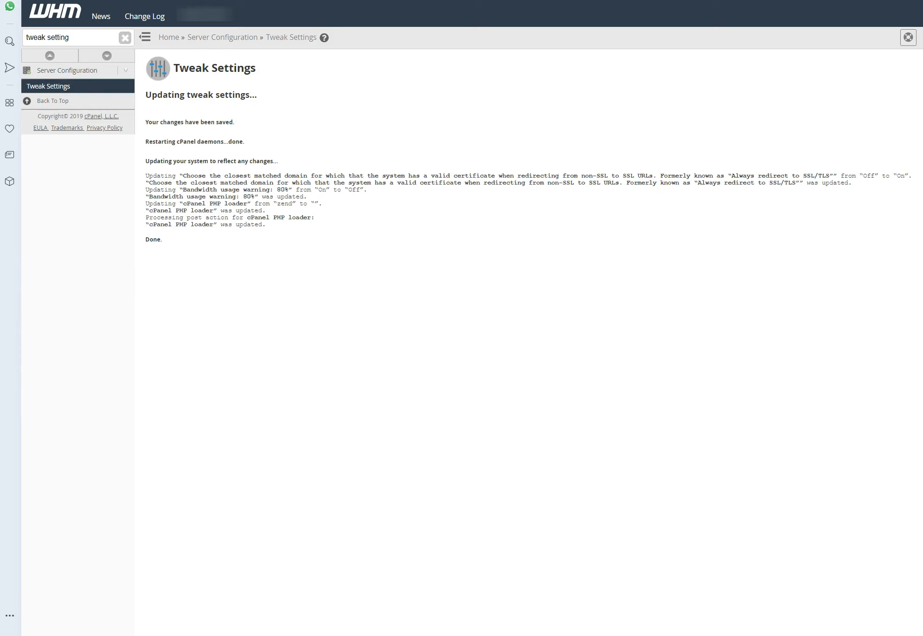
key("alt+Tab")
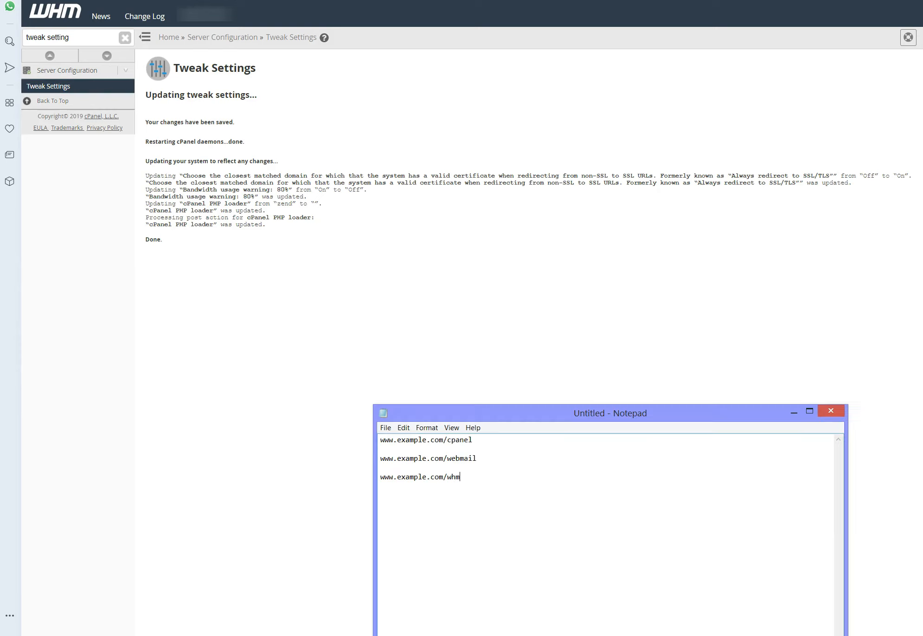
left_click_drag(464, 478, 379, 444)
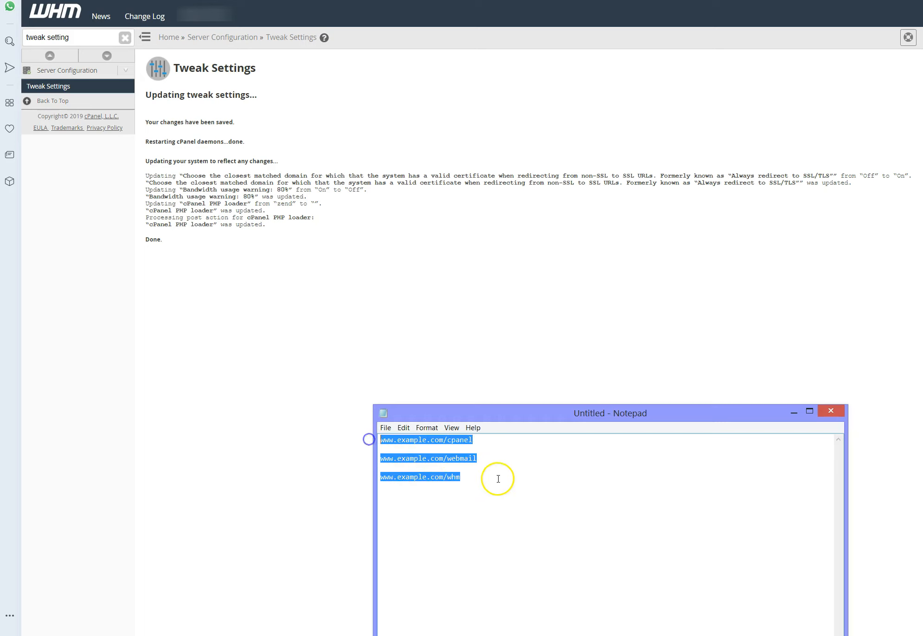
type("https://host.domain.com:2083")
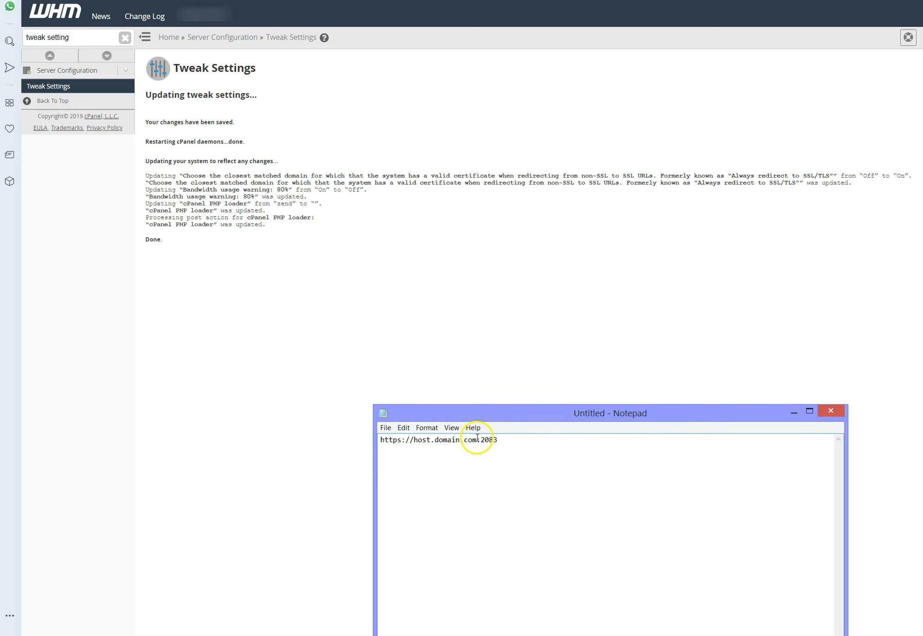
left_click(493, 439)
left_click(509, 440)
type("ail")
left_click(499, 439)
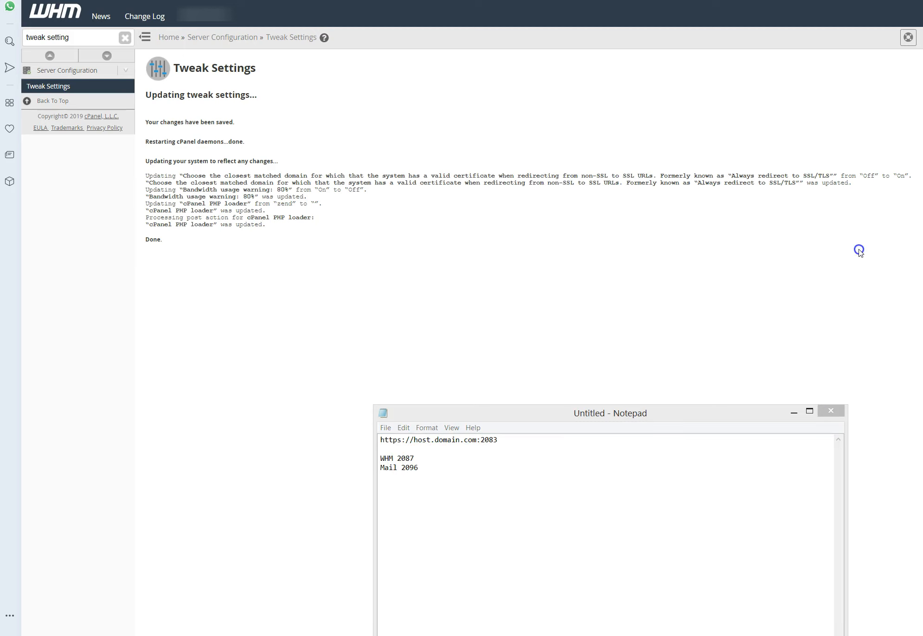
Step: Load minixl.com:2083 in the incognito browser window, inspect the site's connection security, and return to WHM
left_click_drag(859, 250, 391, 36)
left_click(326, 61)
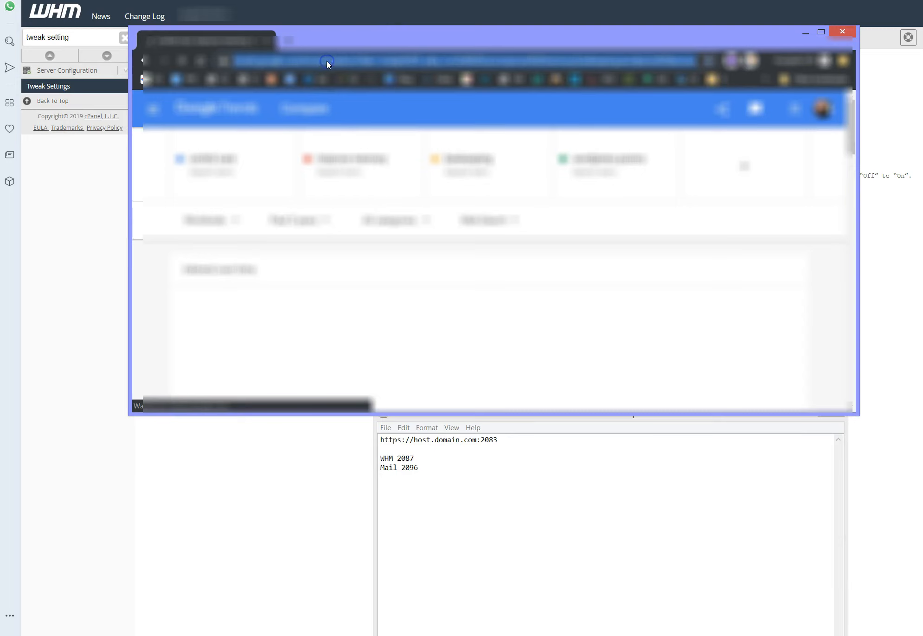
key("ctrl+v")
key("Return")
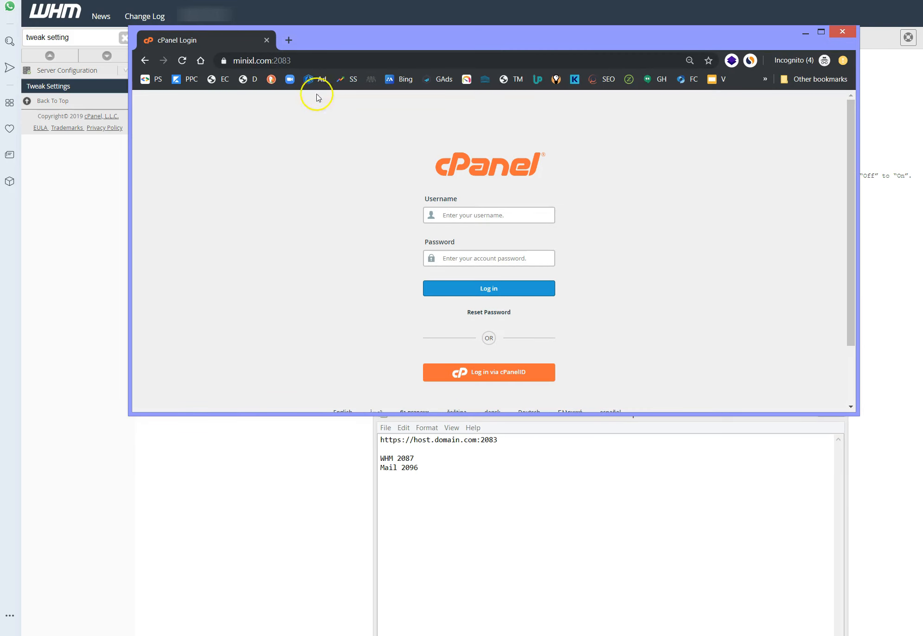
left_click(224, 60)
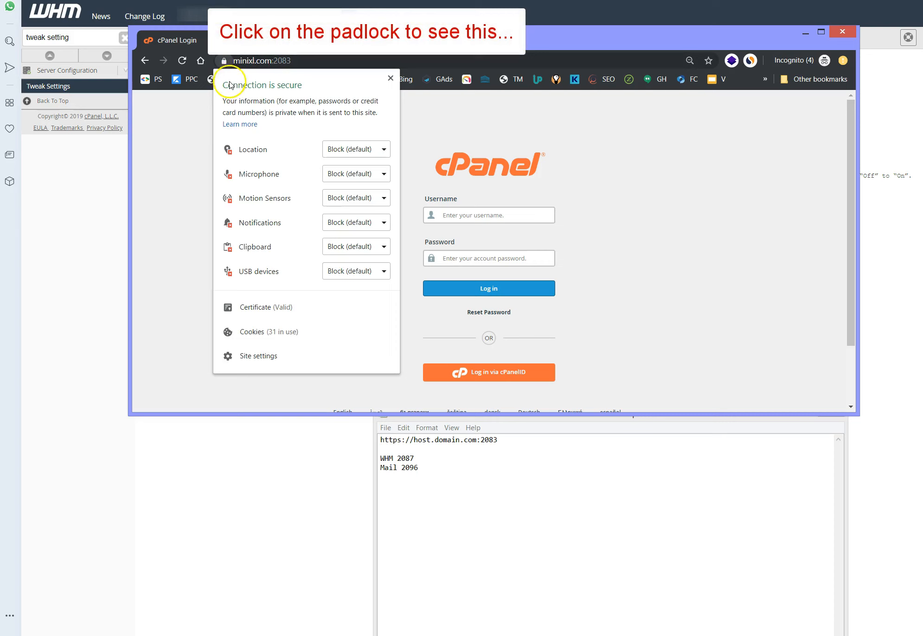
left_click(179, 492)
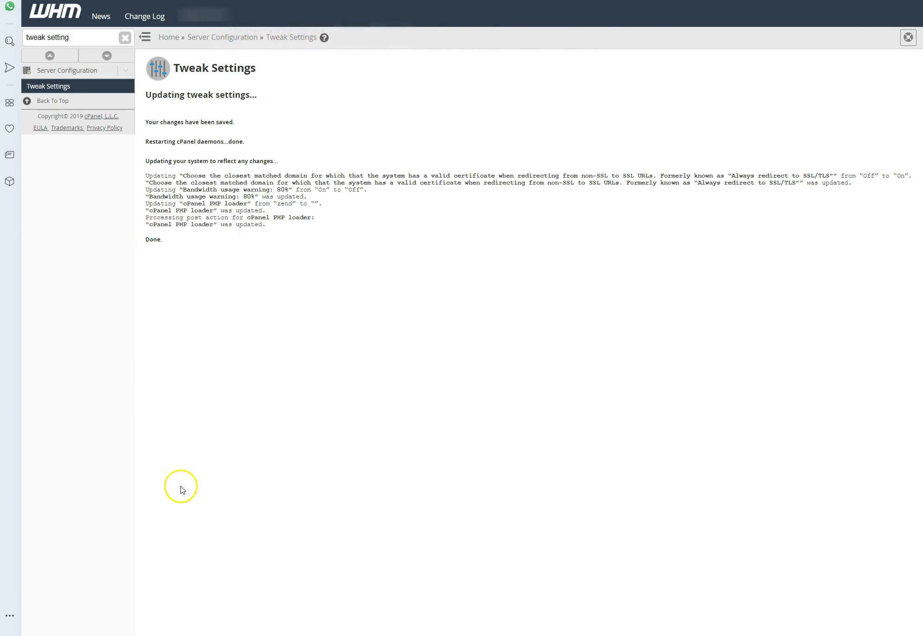
Step: Find Edit DNS Zone with the WHM search "dns" and look up the minixl.com zone by searching for "minixl"
triple_click(61, 37)
type("dns")
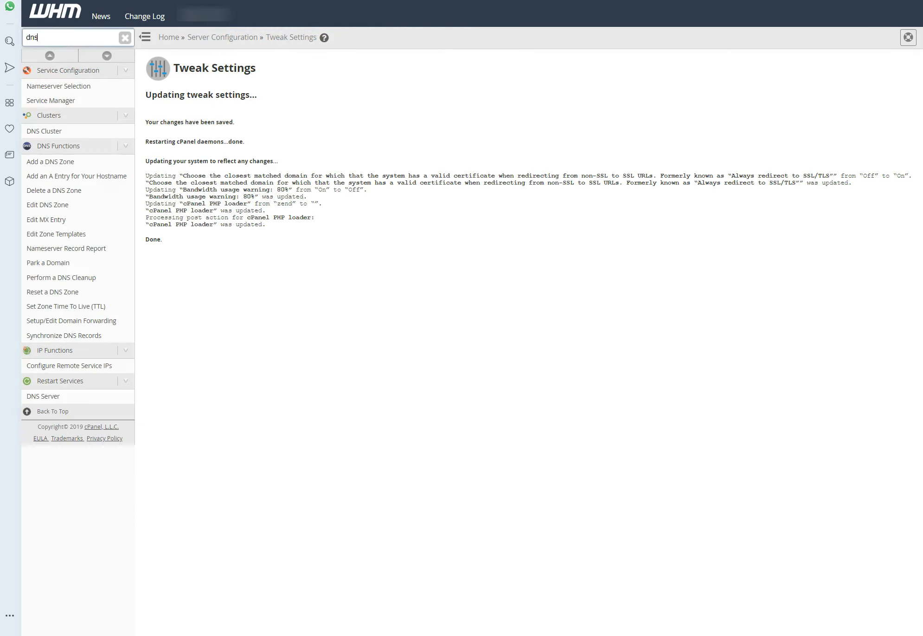
left_click(52, 206)
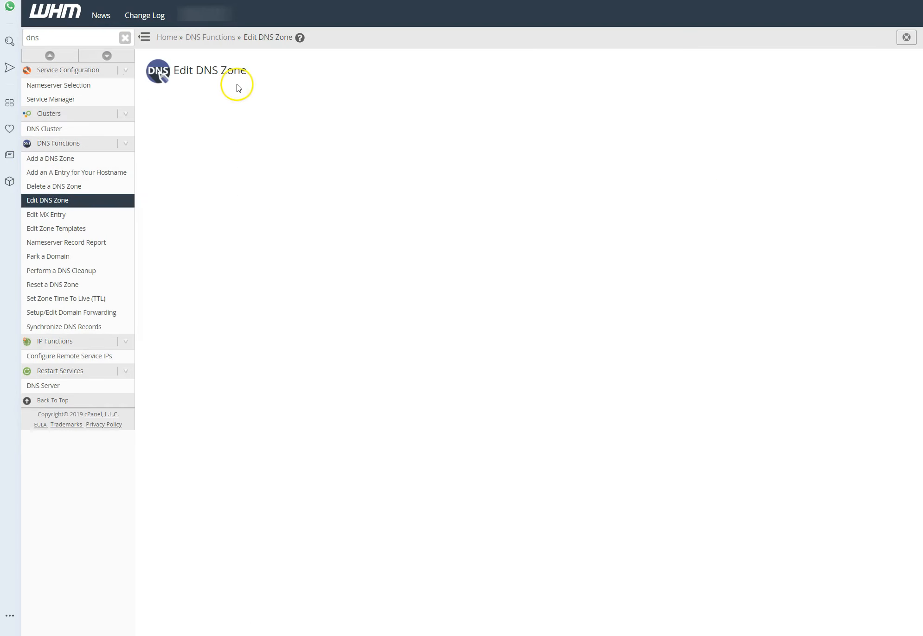
left_click(225, 118)
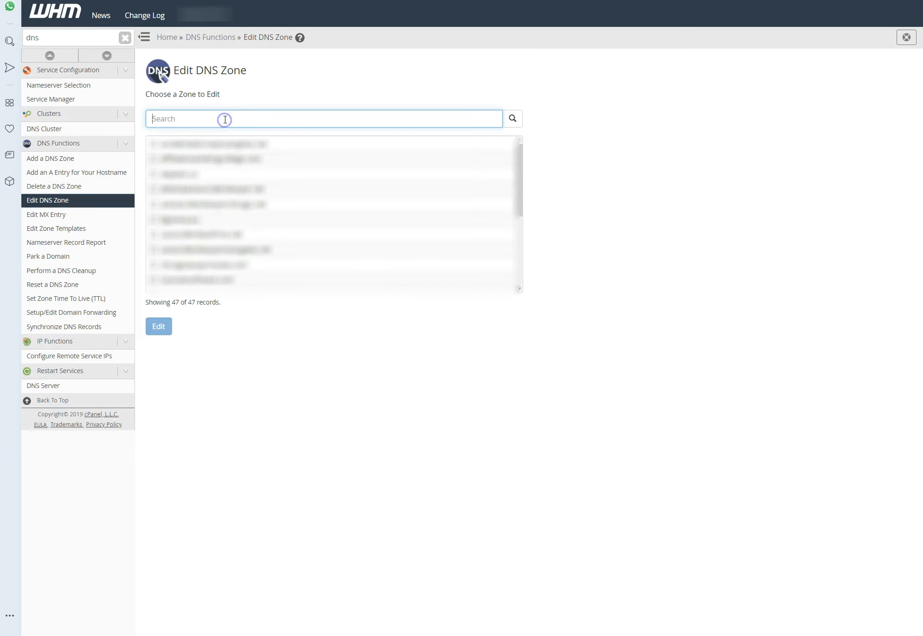
type("minixl")
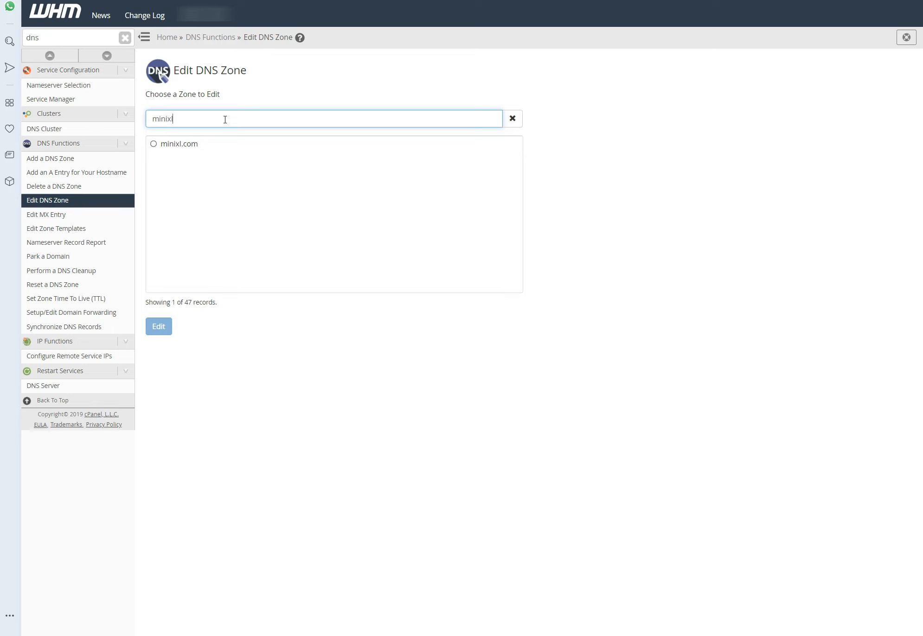
left_click(193, 148)
key("alt+Tab")
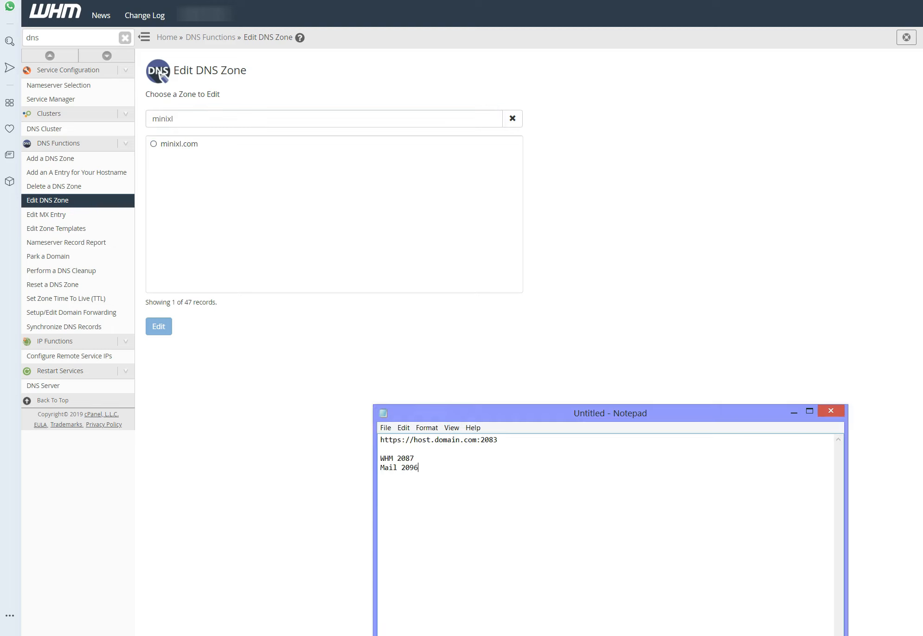
left_click_drag(508, 438, 371, 442)
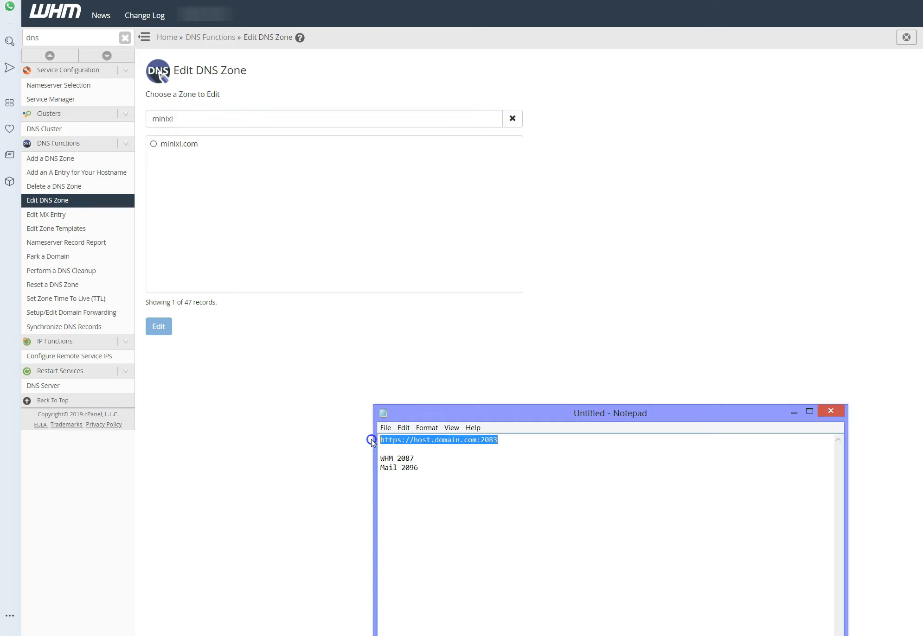
left_click(510, 442)
key("Return")
type("https://minixl.com:2083")
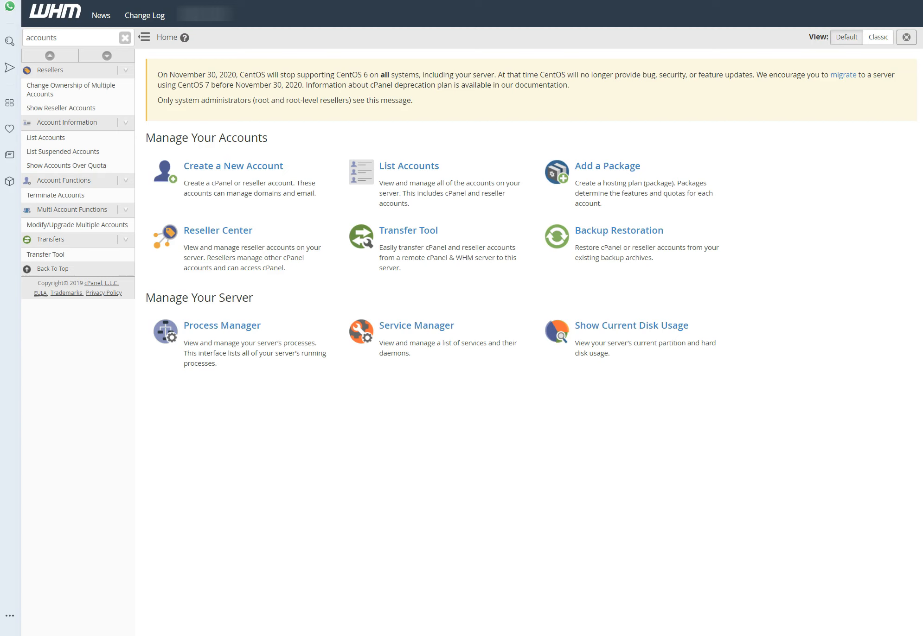
key("alt+Tab")
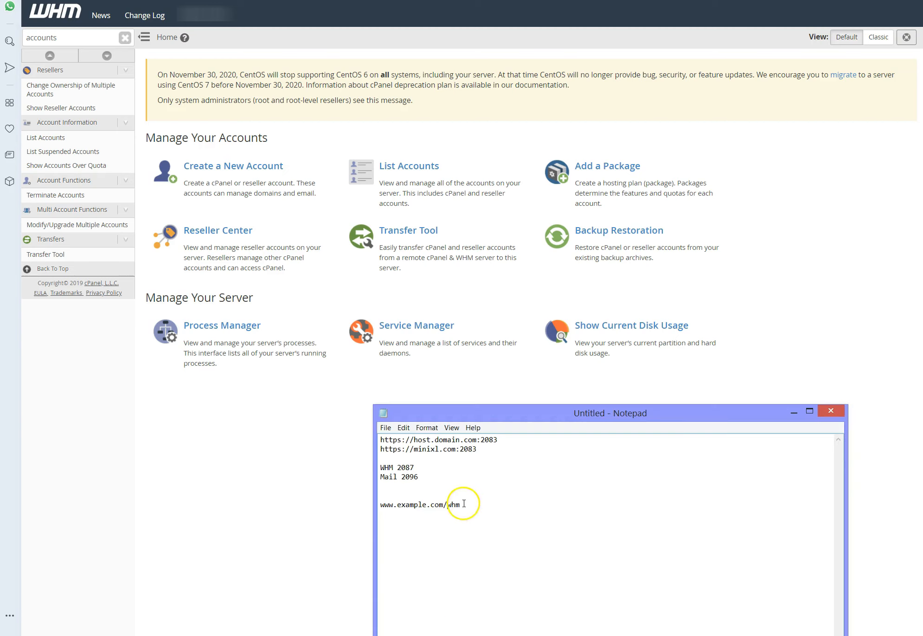
left_click_drag(464, 504, 378, 505)
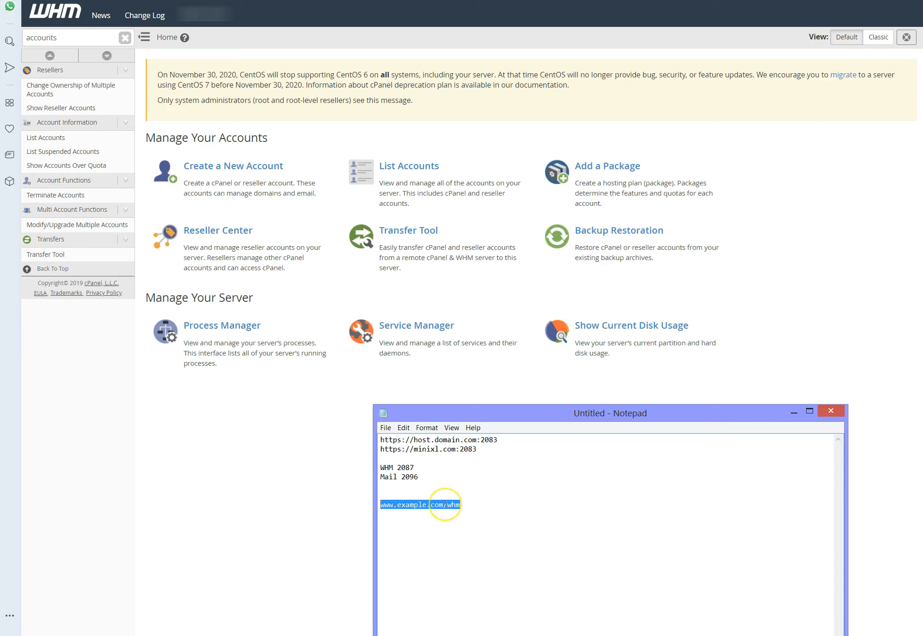
left_click(499, 511)
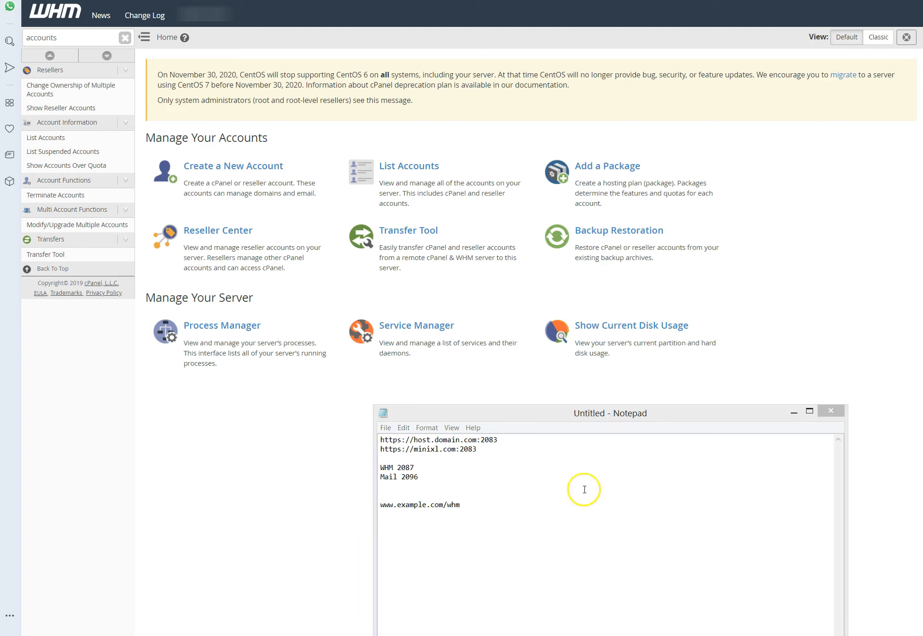
left_click(554, 511)
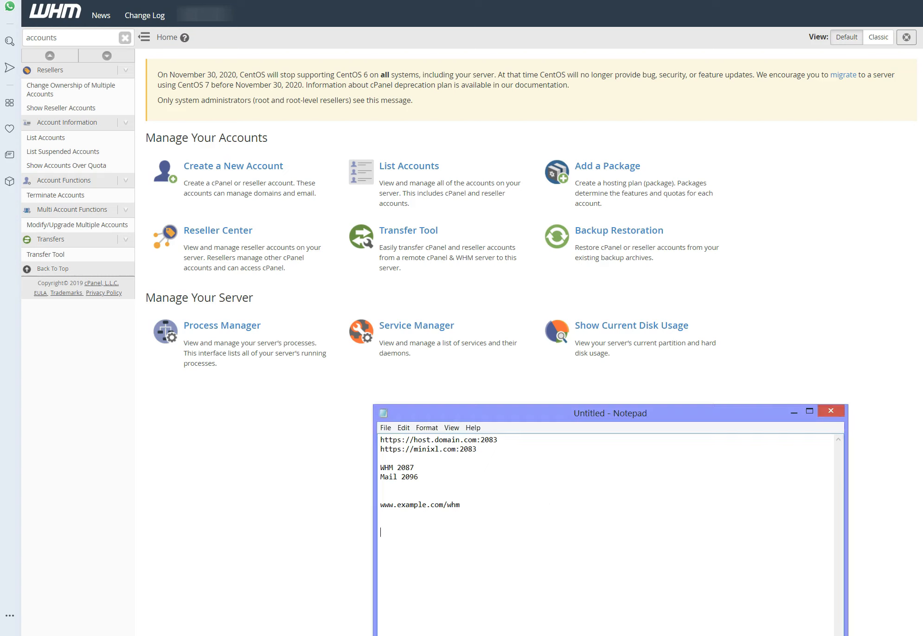
type("https://projectplanet24.com:2087/")
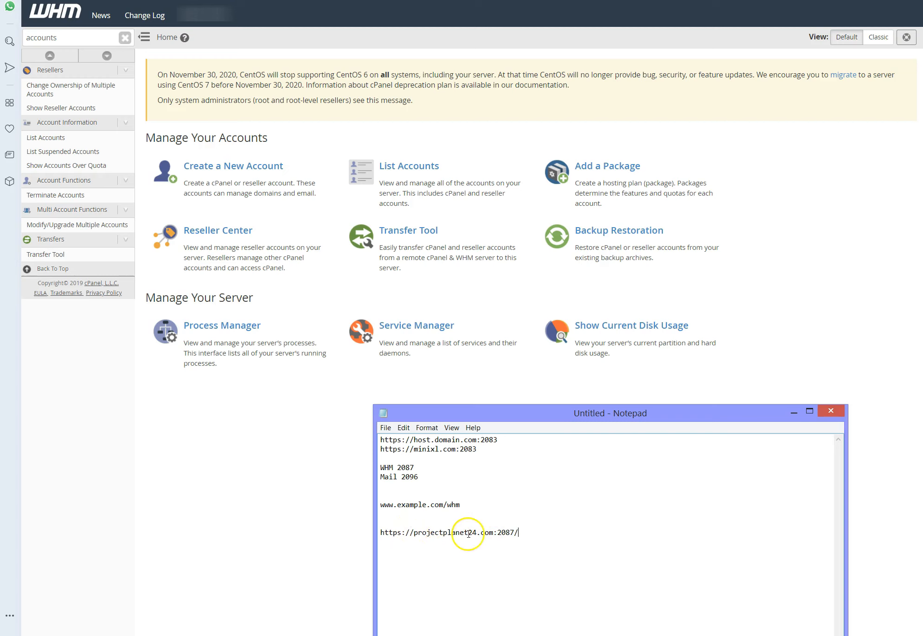
left_click(519, 533)
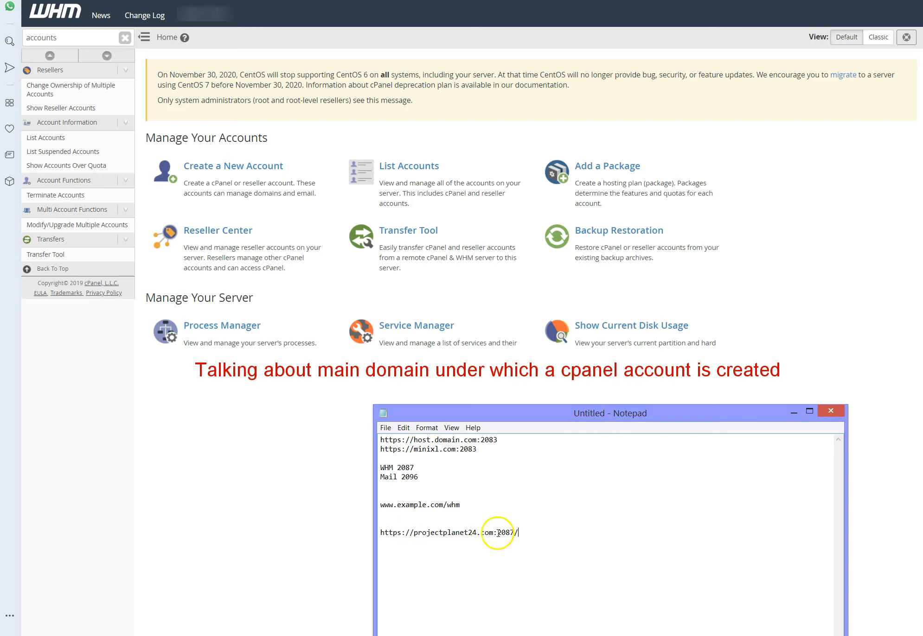
left_click_drag(920, 262, 517, 192)
type("https://projectplanet24.com:2087/")
key("Return")
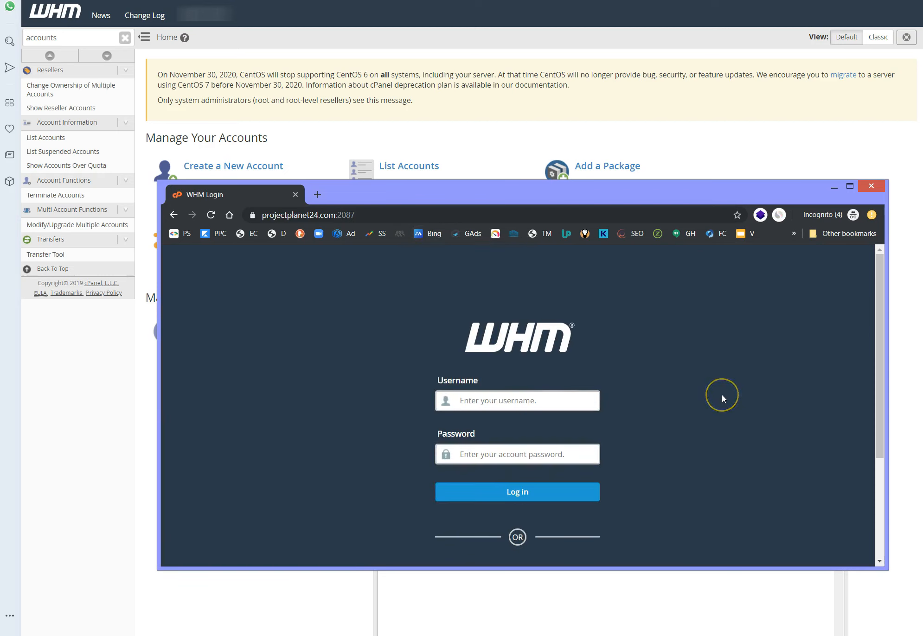
left_click(703, 395)
Step: Change the port in the projectplanet24.com address to 2083 and load the cPanel login page
left_click(336, 216)
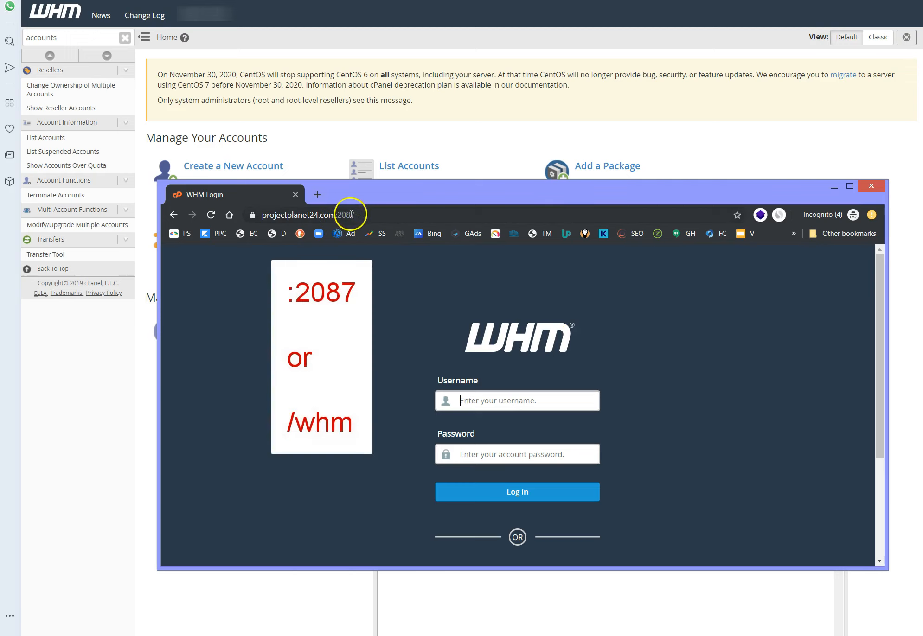
left_click_drag(351, 214, 365, 213)
type("3")
key("Return")
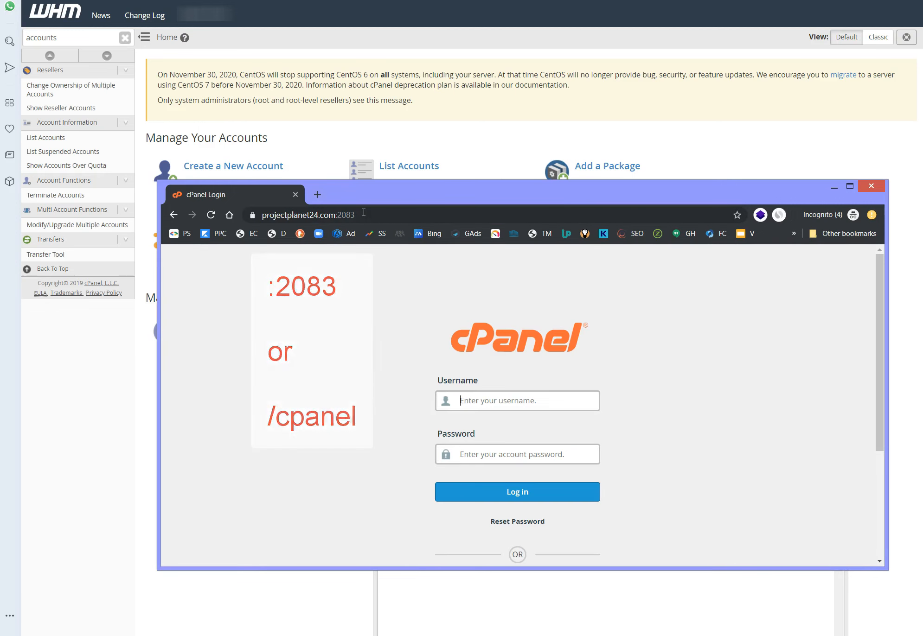
Step: Change the port in the projectplanet24.com address to 2087 and load the WHM login page
left_click(360, 214)
left_click_drag(351, 215, 378, 213)
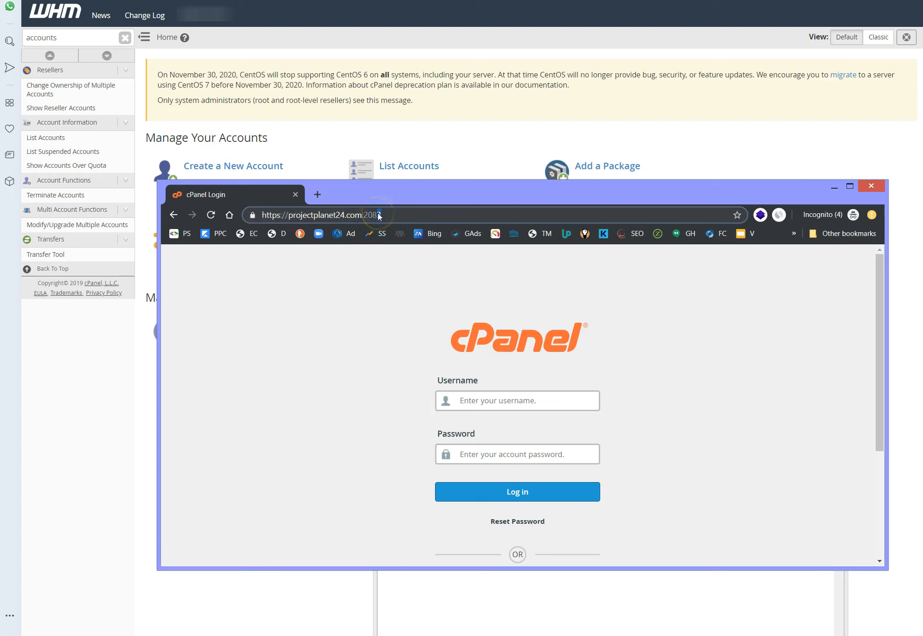
type("7")
key("Return")
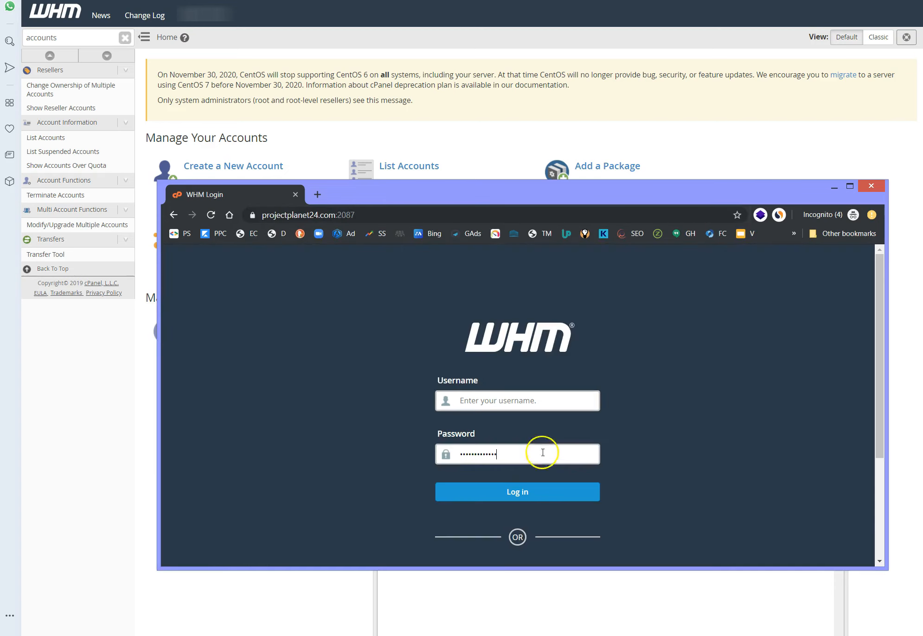
Step: Fill in the account username and password on the WHM login page and log in
left_click(533, 404)
left_click(470, 431)
left_click(471, 491)
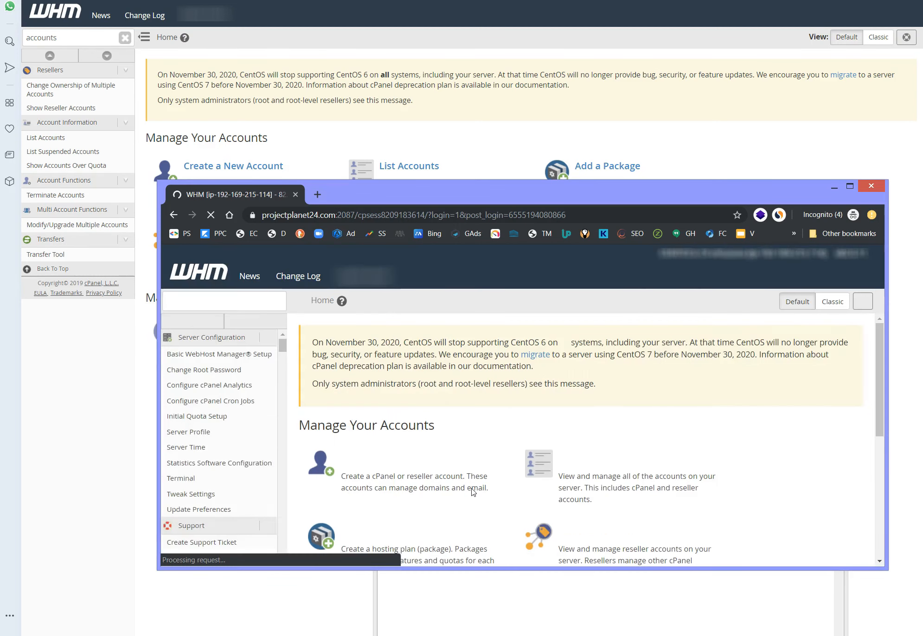
left_click(474, 462)
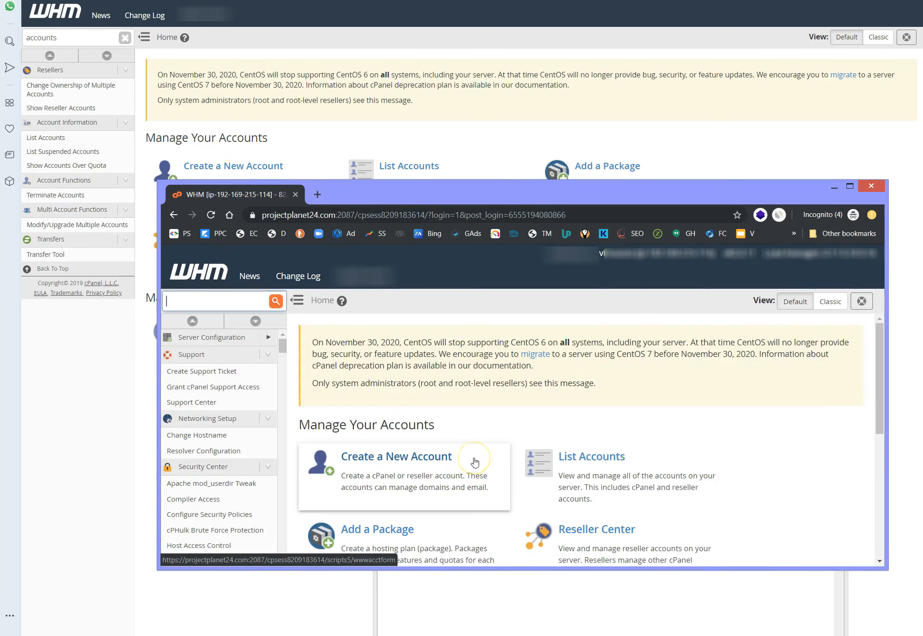
Step: Log out of the WHM session in the incognito window and inspect the connection security of projectplanet24.com:2087
scroll(560, 404, "down", 4)
scroll(566, 405, "up", 4)
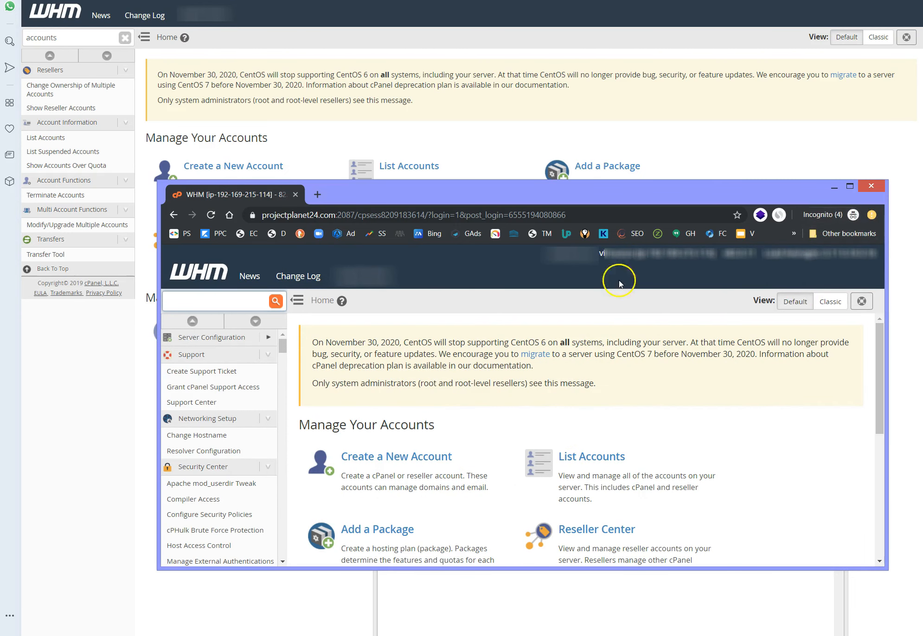
left_click(364, 276)
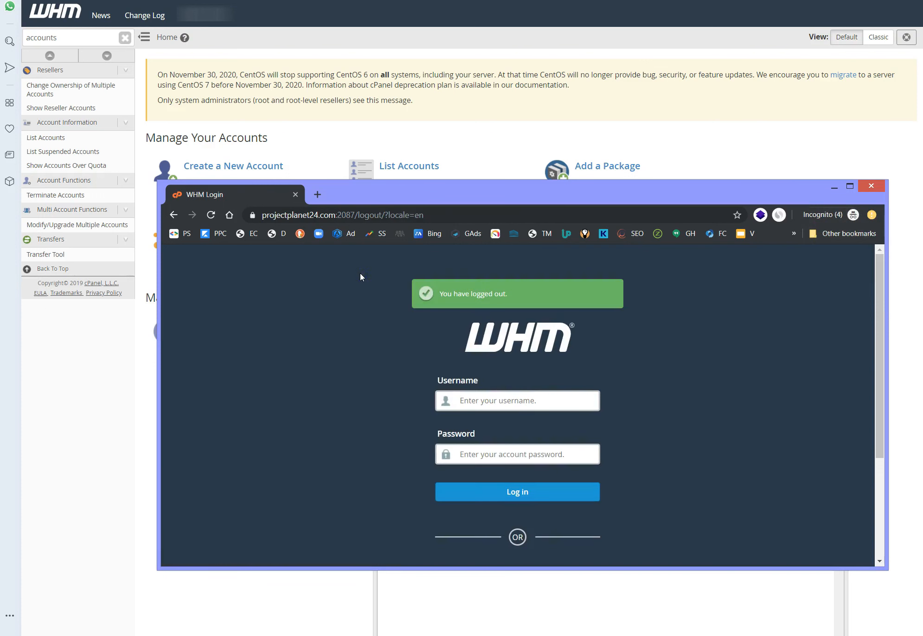
left_click(252, 215)
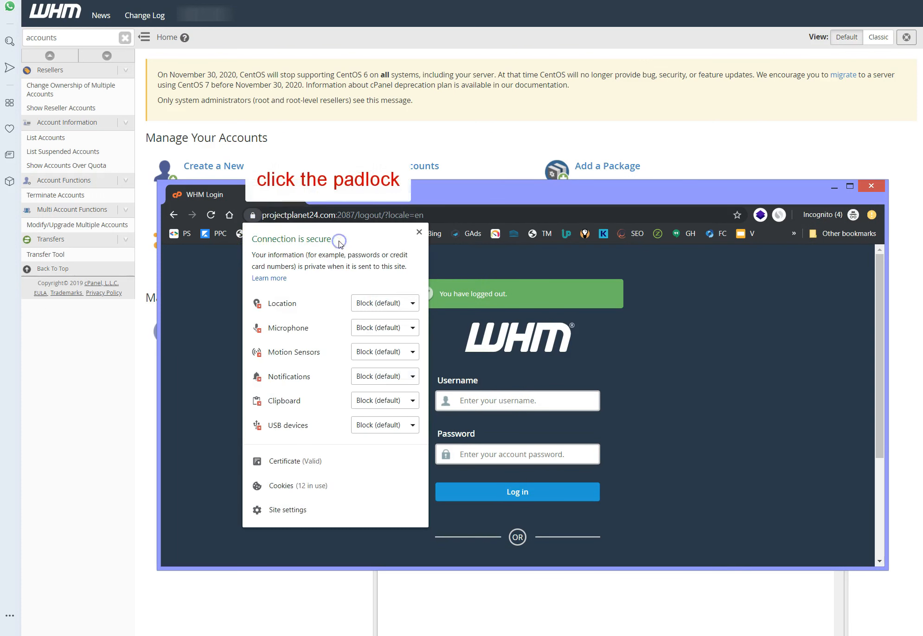
left_click(750, 372)
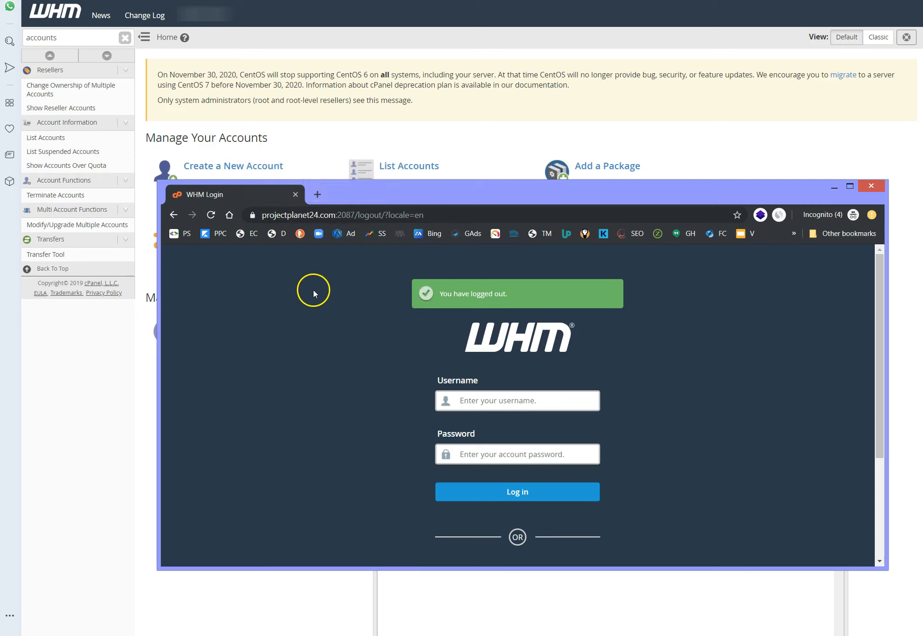